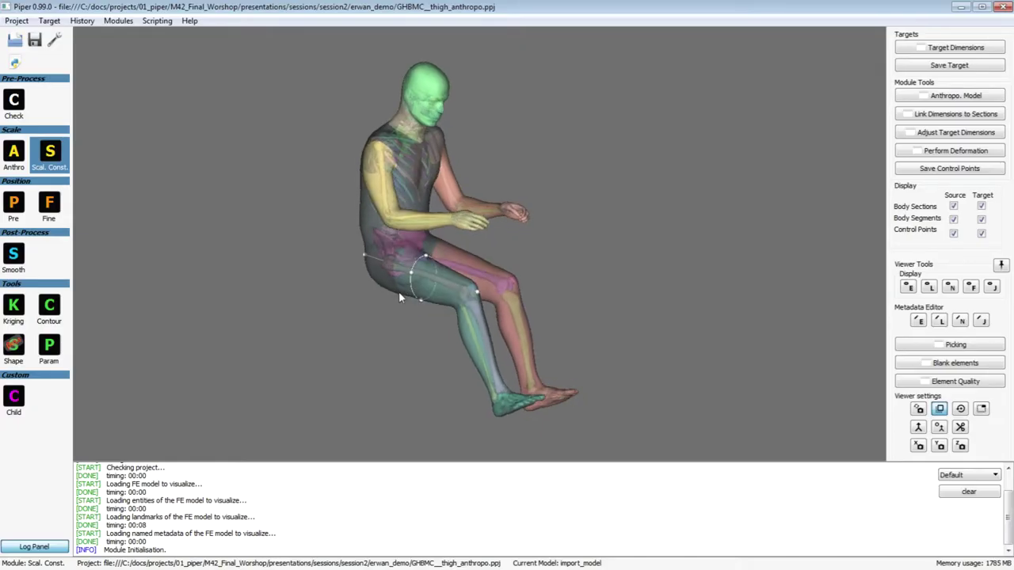
Orbit the seated body model of GHBMC__thigh_anthropo.ppj to another angle
{"action": "left_click_drag", "start_coordinate": [399, 291], "coordinate": [377, 320]}
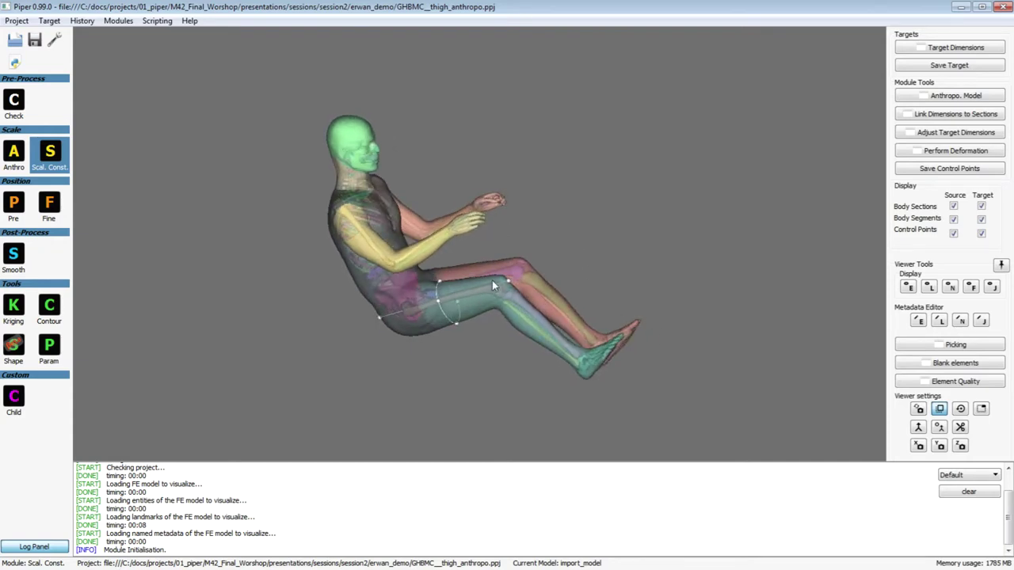
Turn the model to a side view, zoom in, and show segment_thigh with section_thigh
{"action": "left_click_drag", "start_coordinate": [589, 421], "coordinate": [421, 231]}
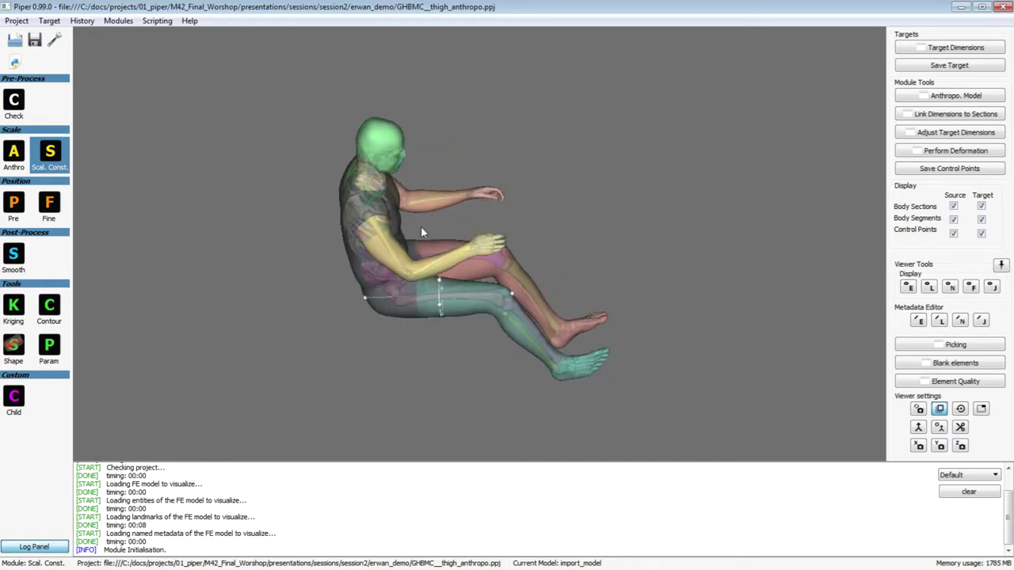
{"action": "left_click_drag", "start_coordinate": [349, 350], "coordinate": [334, 294]}
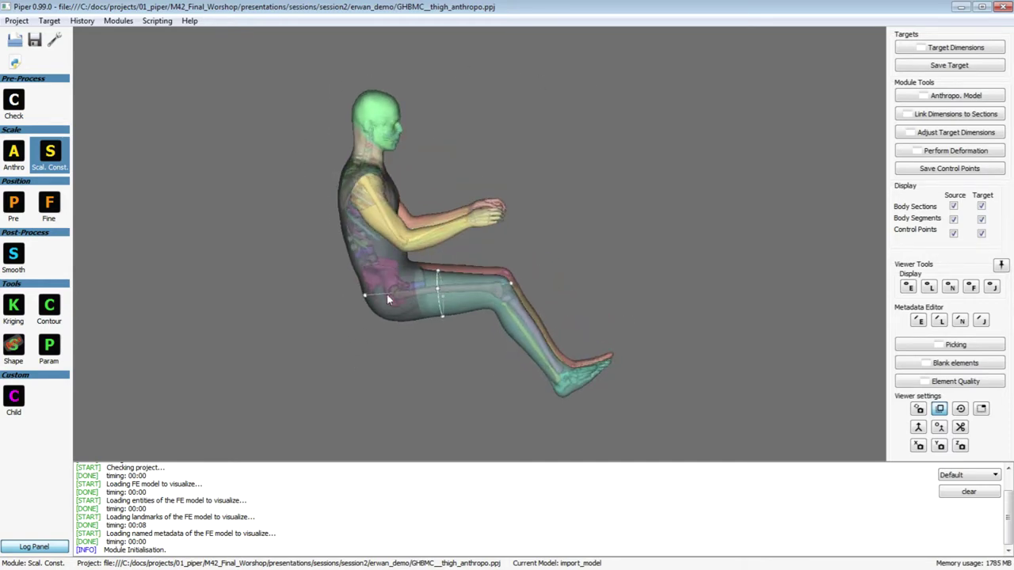
{"action": "scroll", "coordinate": [432, 290], "scroll_direction": "up", "scroll_amount": 2}
{"action": "scroll", "coordinate": [442, 282], "scroll_direction": "up", "scroll_amount": 2}
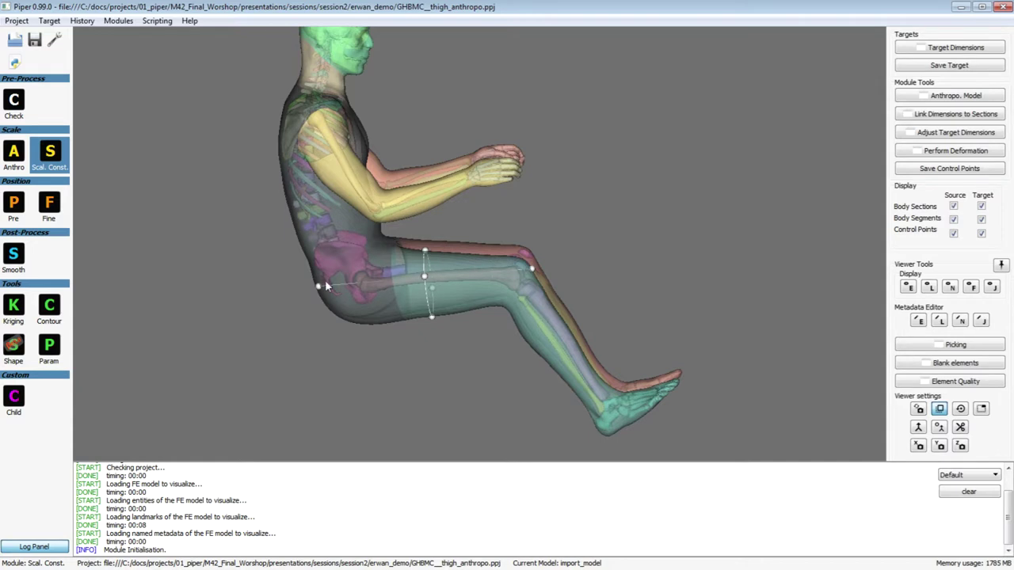
{"action": "left_click", "coordinate": [923, 96]}
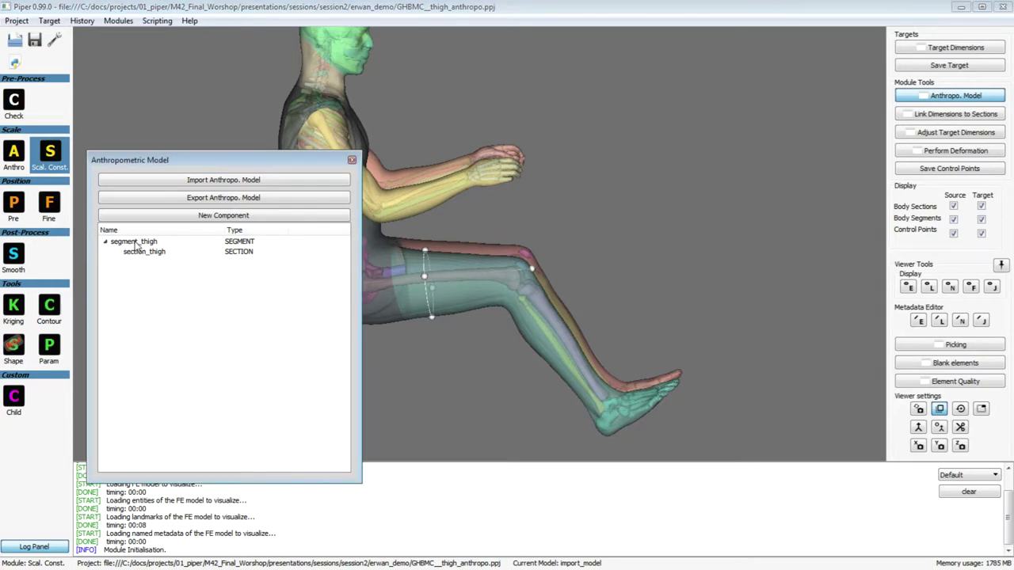
Edit segment_thigh and inspect the landmarks on viapoint_0 and viapoint_1
{"action": "left_click", "coordinate": [135, 243]}
{"action": "right_click", "coordinate": [134, 242]}
{"action": "left_click", "coordinate": [182, 252]}
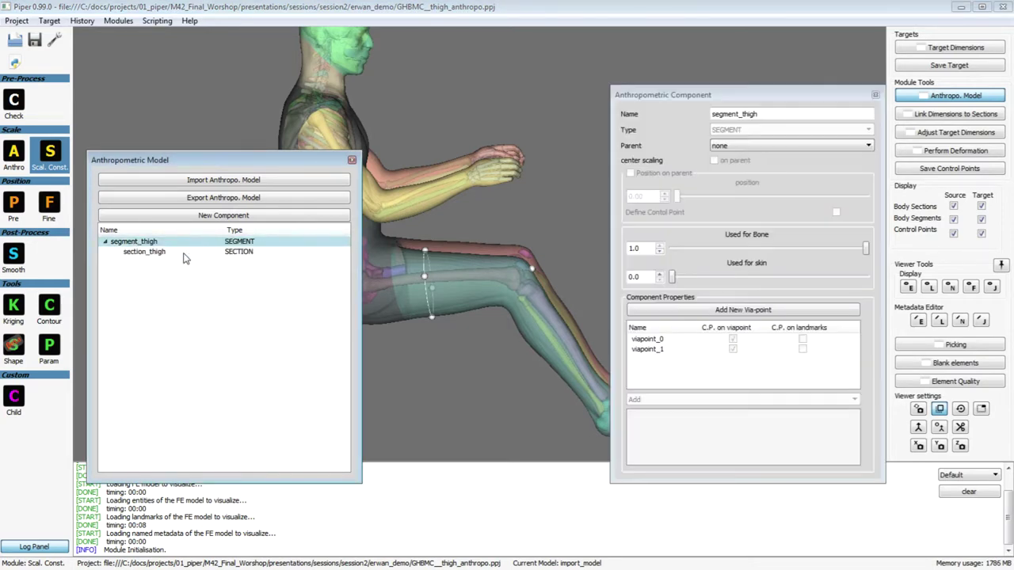
{"action": "left_click", "coordinate": [645, 341]}
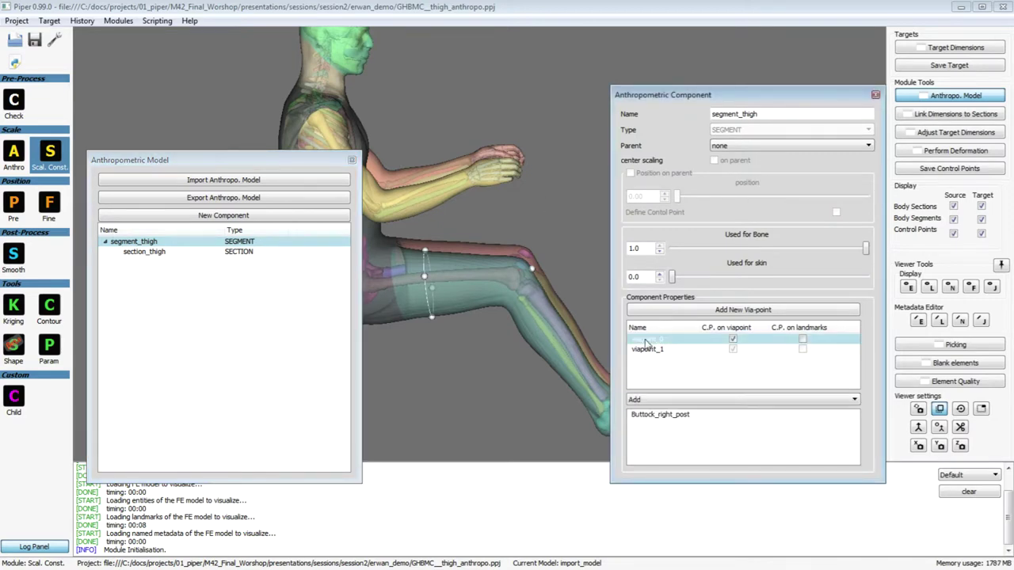
{"action": "left_click_drag", "start_coordinate": [260, 165], "coordinate": [175, 174]}
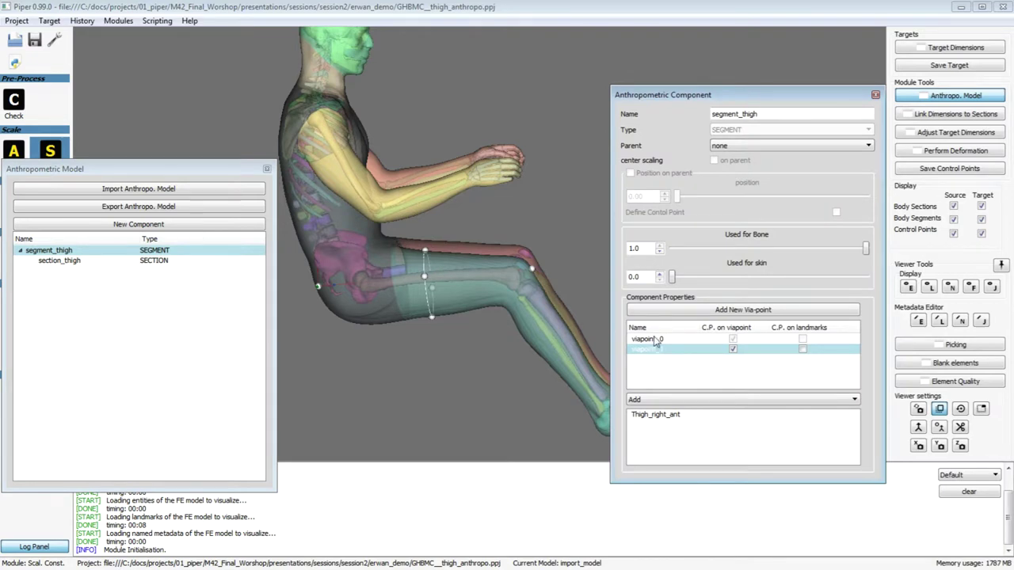
{"action": "left_click", "coordinate": [655, 341]}
{"action": "left_click", "coordinate": [803, 340]}
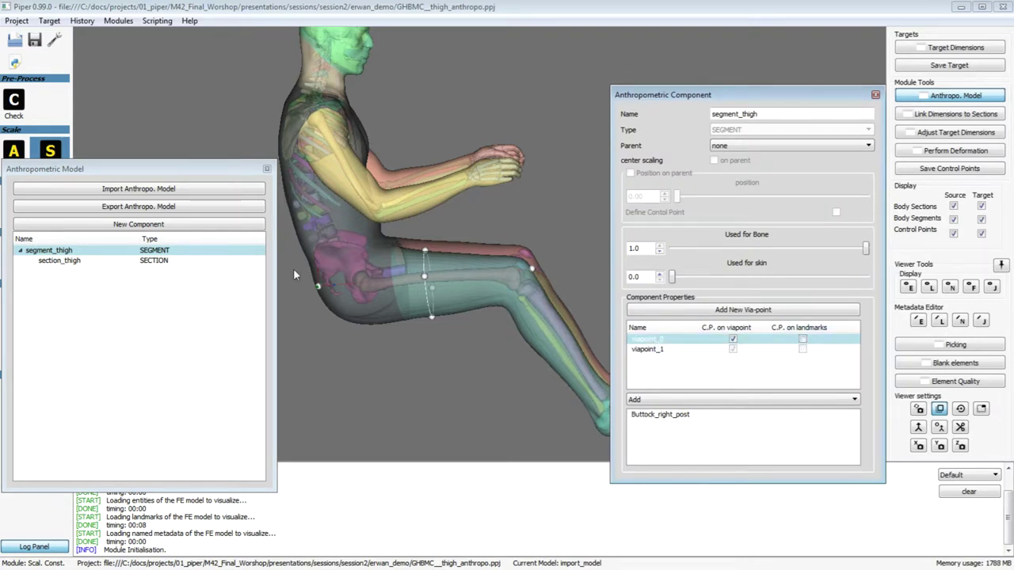
Move section_thigh's position along segment_thigh from 0.51 to 0.49
{"action": "left_click", "coordinate": [145, 264]}
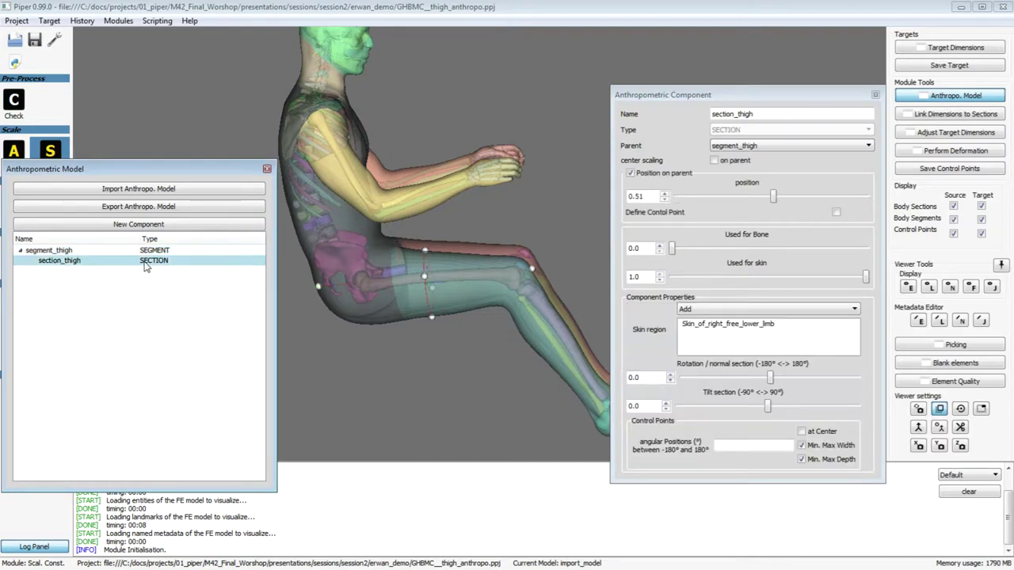
{"action": "left_click", "coordinate": [704, 253]}
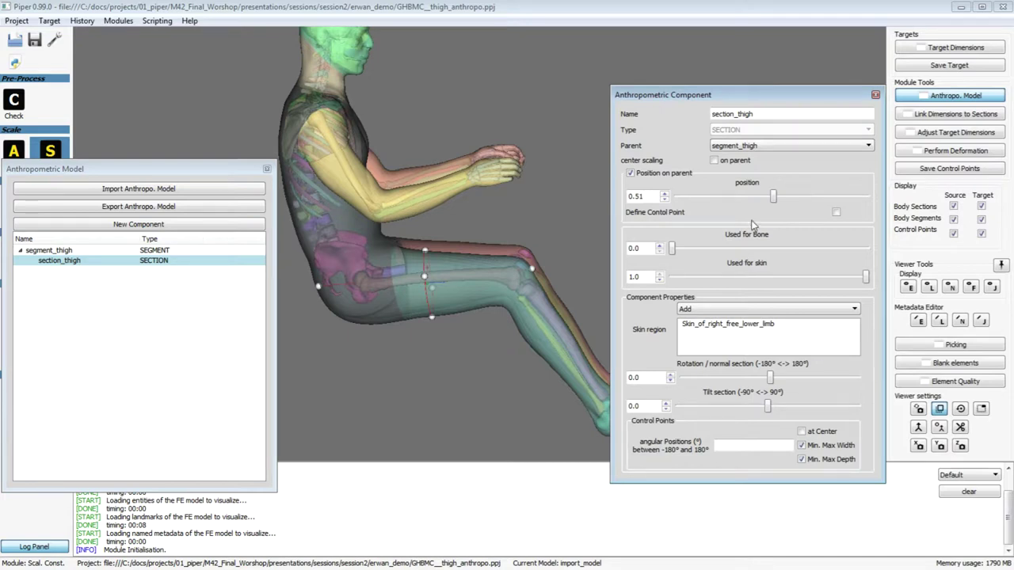
{"action": "mouse_move", "coordinate": [774, 197]}
{"action": "left_mouse_down"}
{"action": "mouse_move", "coordinate": [752, 199]}
{"action": "mouse_move", "coordinate": [769, 200]}
{"action": "left_mouse_up"}
{"action": "left_click", "coordinate": [89, 226]}
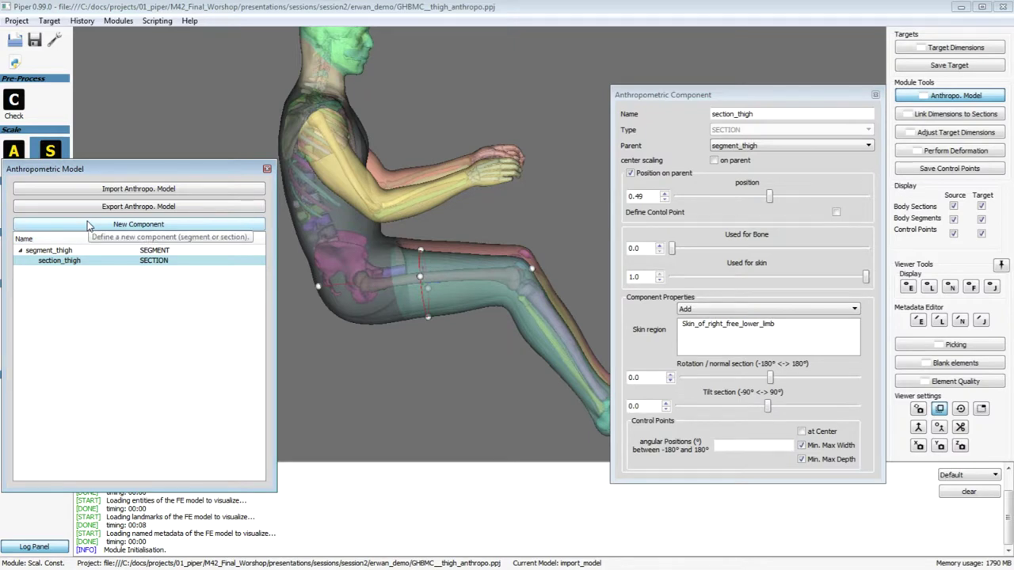
Create a leg segment with via-points on knee_up_right and footrest_right
{"action": "left_click", "coordinate": [89, 225]}
{"action": "left_click_drag", "start_coordinate": [112, 294], "coordinate": [289, 287]}
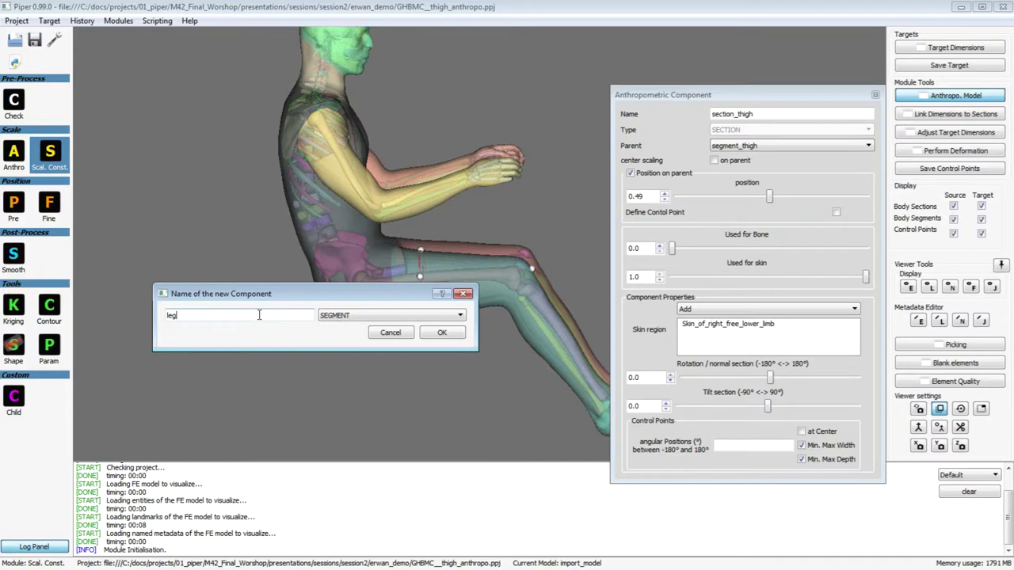
{"action": "key", "text": "Return"}
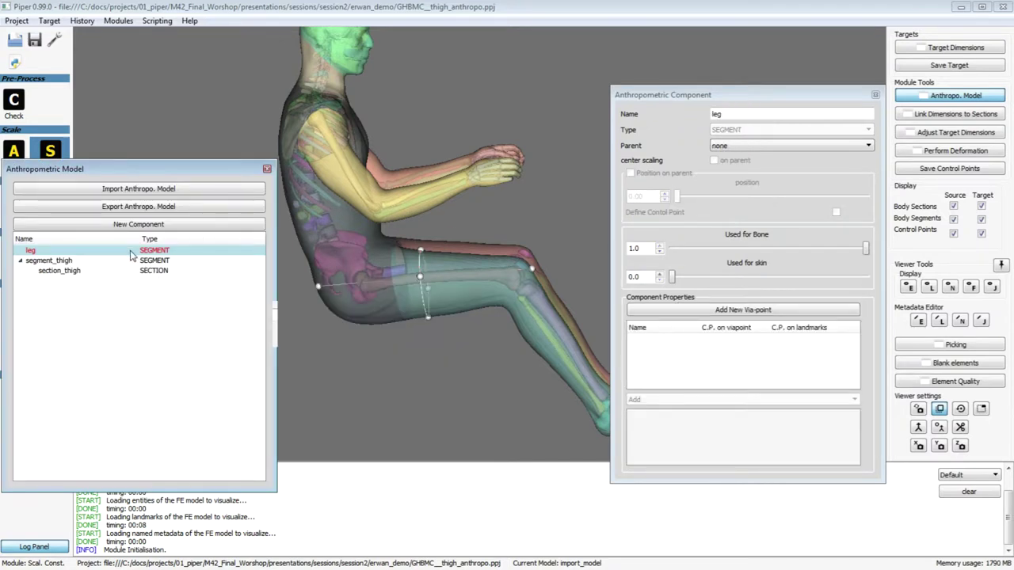
{"action": "left_click", "coordinate": [673, 308]}
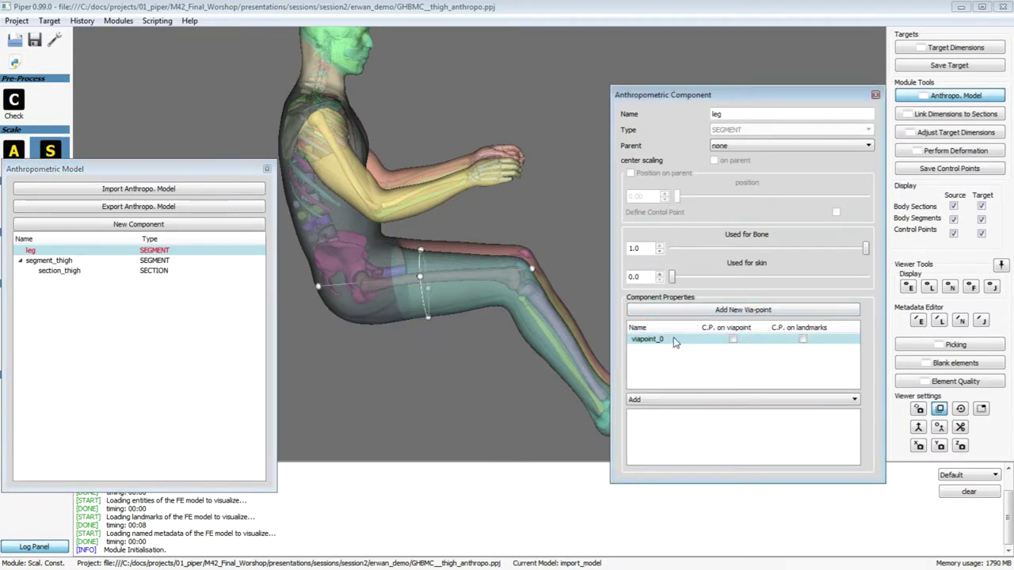
{"action": "left_click", "coordinate": [648, 400]}
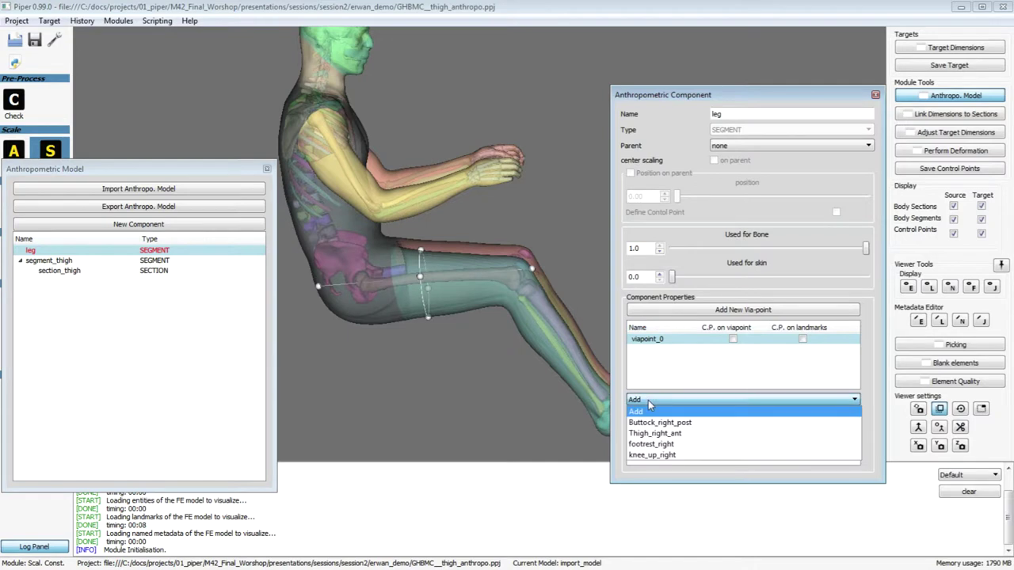
{"action": "left_click", "coordinate": [655, 456]}
{"action": "left_click", "coordinate": [670, 311]}
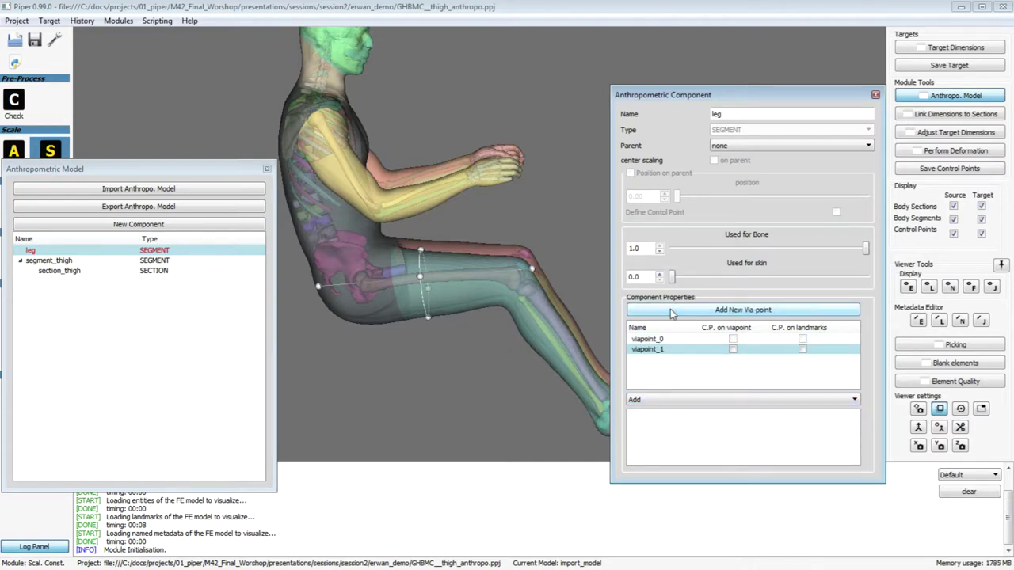
{"action": "left_click", "coordinate": [673, 400]}
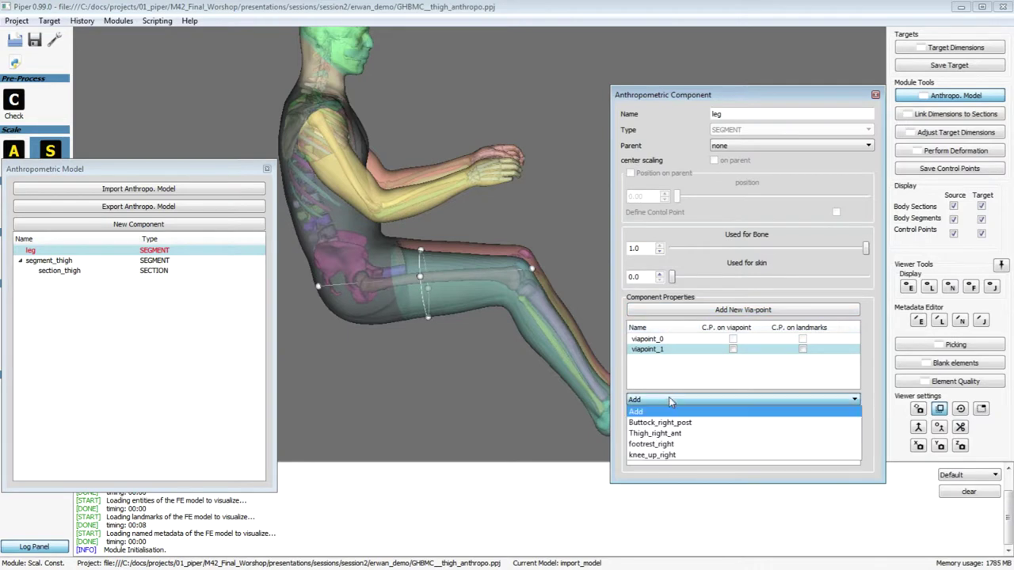
{"action": "left_click", "coordinate": [659, 444]}
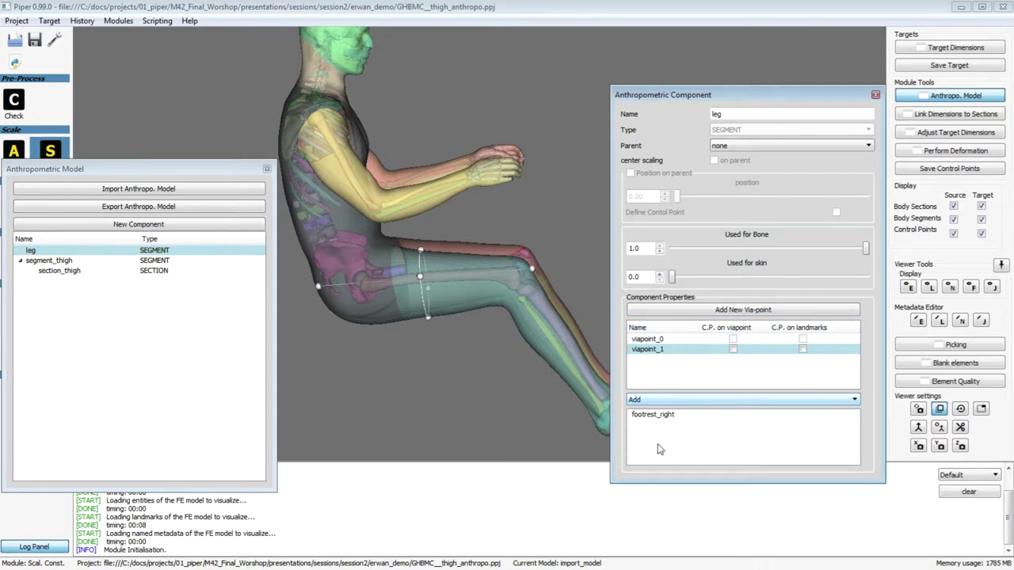
Verify the leg via-point landmarks and place each control point on its via-point
{"action": "left_click", "coordinate": [734, 341]}
{"action": "left_click", "coordinate": [734, 351]}
{"action": "left_click", "coordinate": [667, 416]}
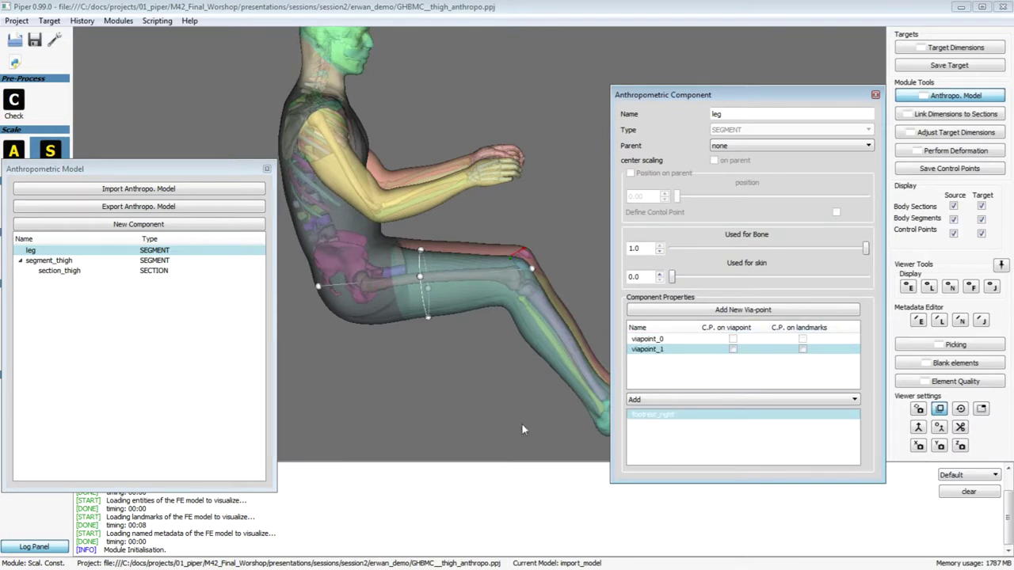
{"action": "left_click", "coordinate": [196, 292]}
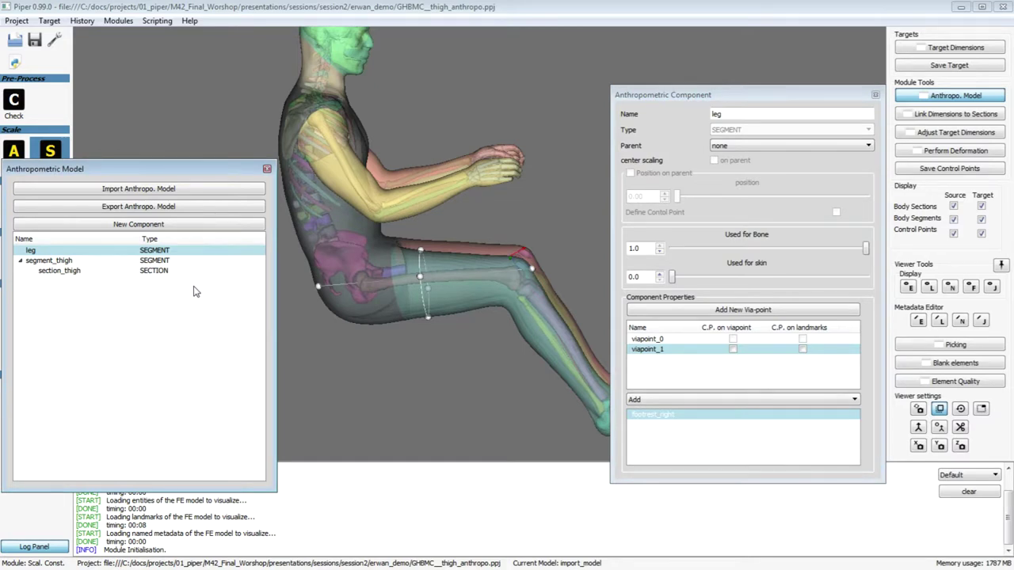
{"action": "left_click", "coordinate": [733, 341]}
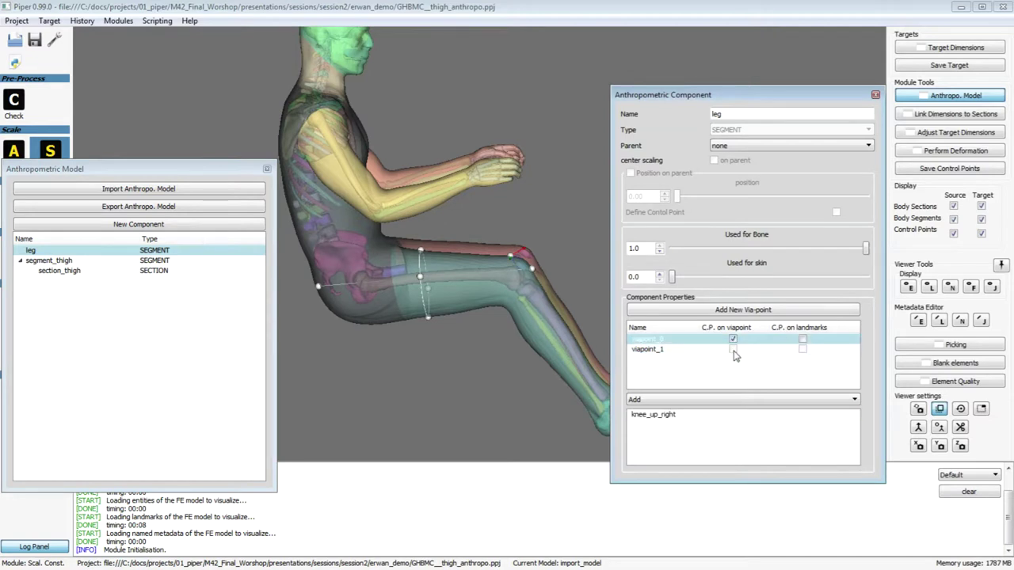
{"action": "left_click", "coordinate": [733, 350]}
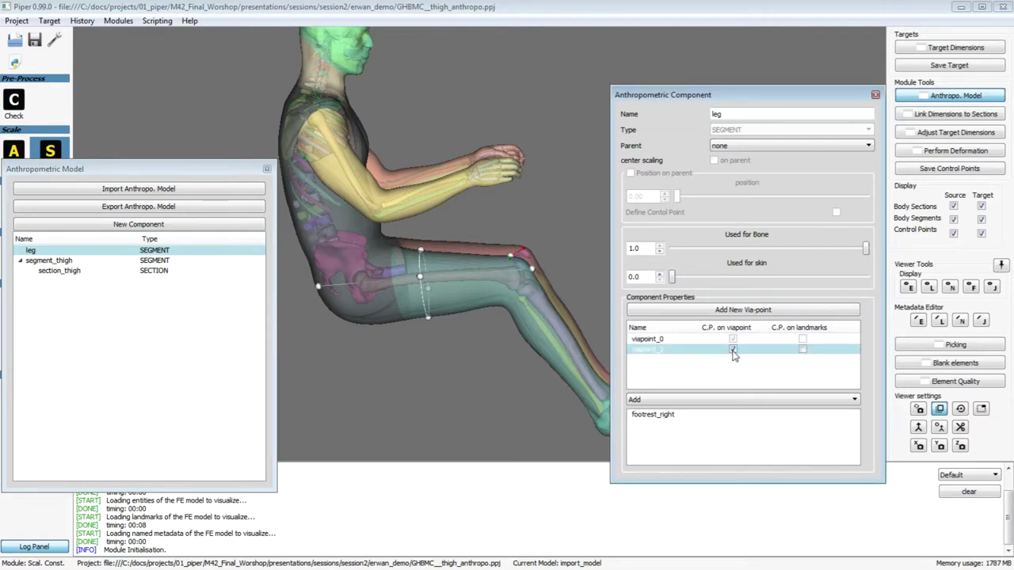
Make segment_thigh the leg's parent and close the component editor
{"action": "left_click", "coordinate": [254, 250]}
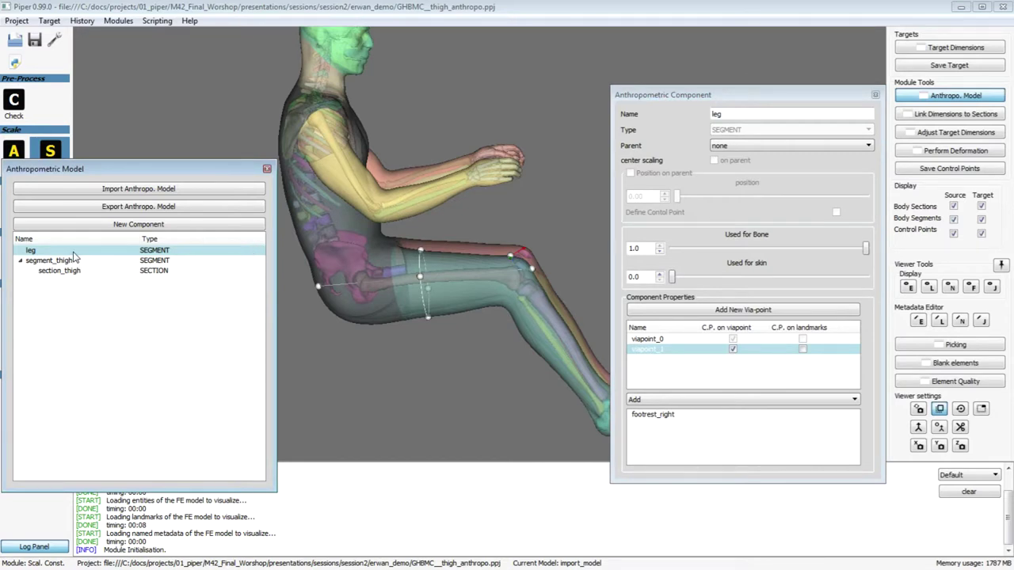
{"action": "left_click", "coordinate": [736, 146]}
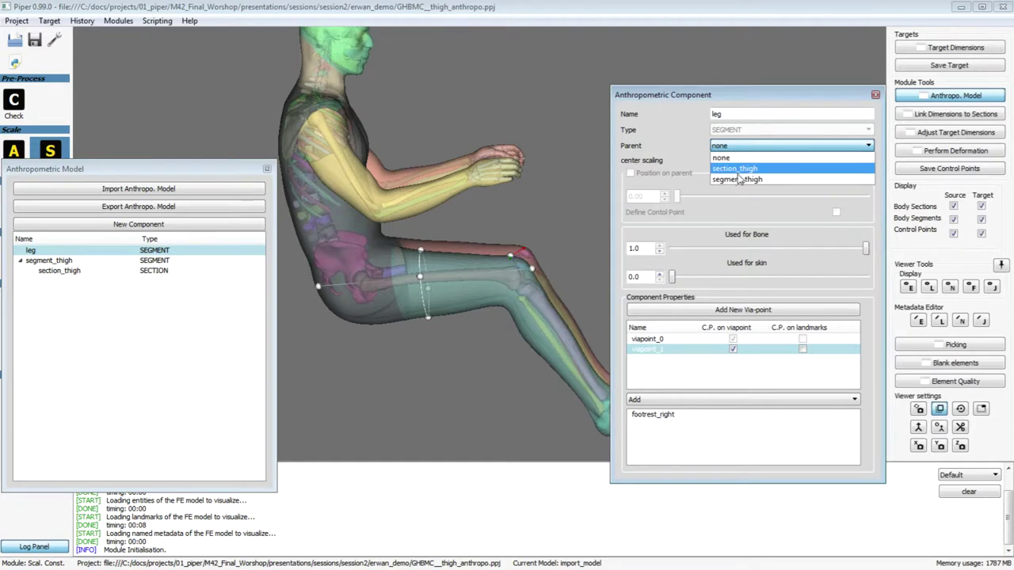
{"action": "left_click", "coordinate": [736, 180]}
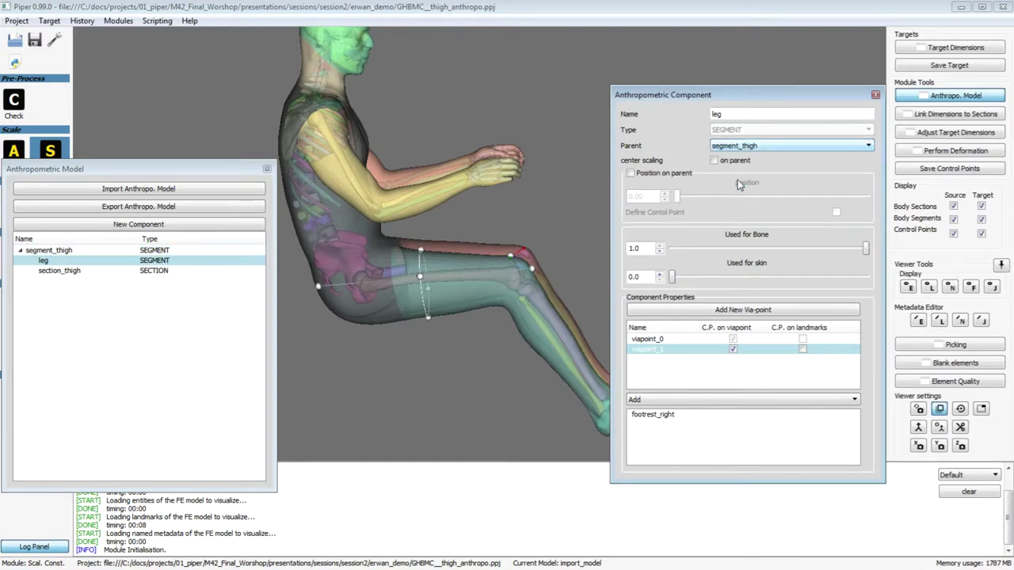
{"action": "left_click", "coordinate": [509, 268]}
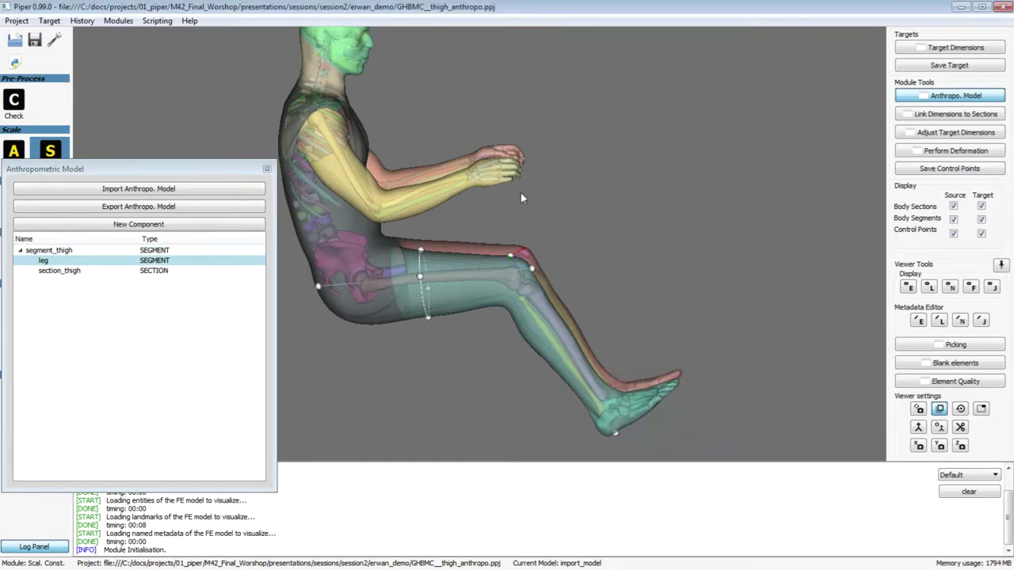
{"action": "left_click_drag", "start_coordinate": [520, 191], "coordinate": [546, 213]}
Set the Thigh_section circumference target to 650 (source about 570.27)
{"action": "left_click", "coordinate": [935, 95]}
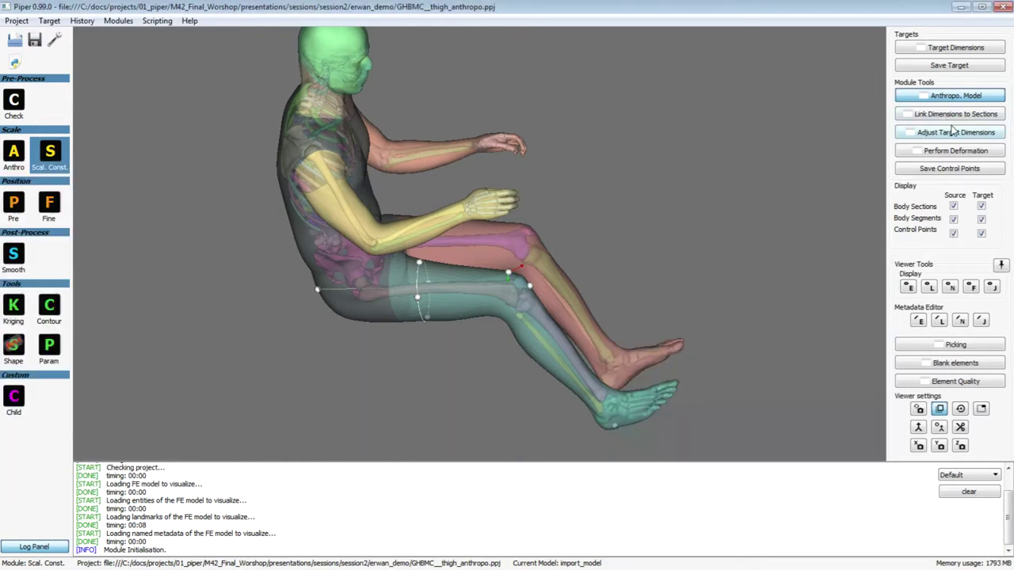
{"action": "left_click", "coordinate": [954, 133]}
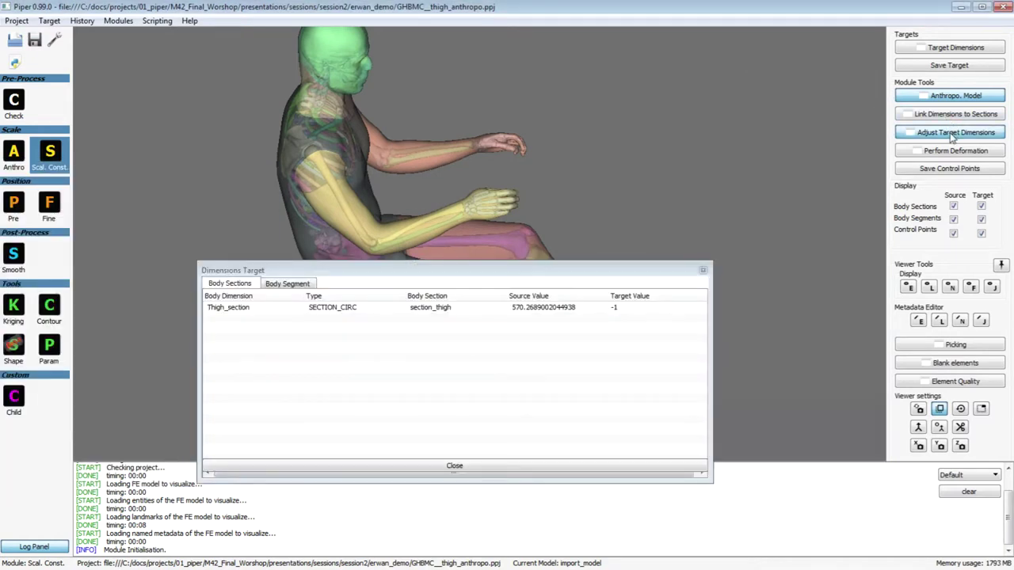
{"action": "left_click", "coordinate": [543, 314]}
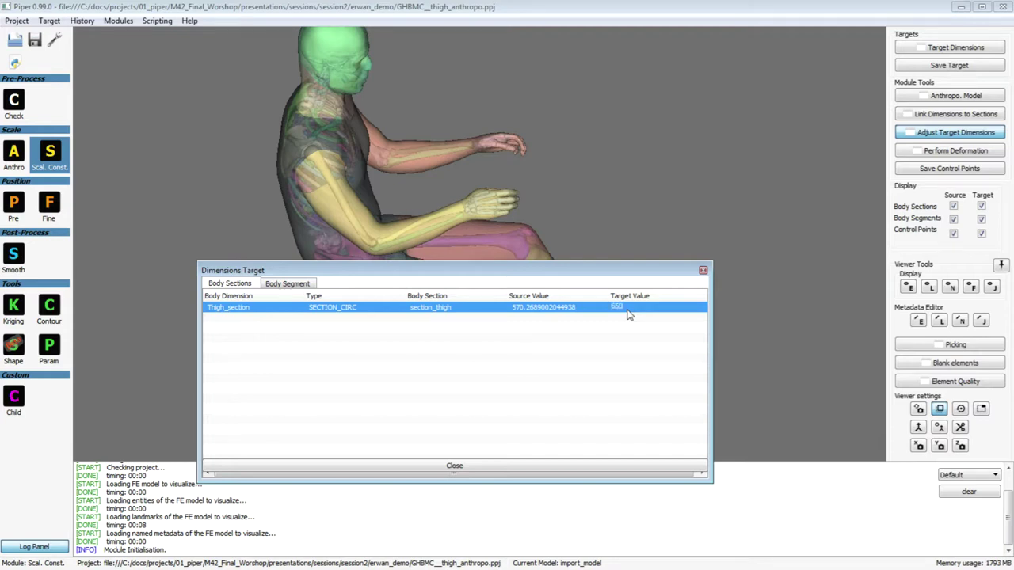
{"action": "key", "text": "Return"}
{"action": "left_click_drag", "start_coordinate": [529, 279], "coordinate": [852, 35]}
{"action": "left_click", "coordinate": [779, 225]}
Rotate, zoom and pan the view onto the thigh region of the legs
{"action": "left_click_drag", "start_coordinate": [602, 381], "coordinate": [485, 400]}
{"action": "scroll", "coordinate": [449, 325], "scroll_direction": "up", "scroll_amount": 5}
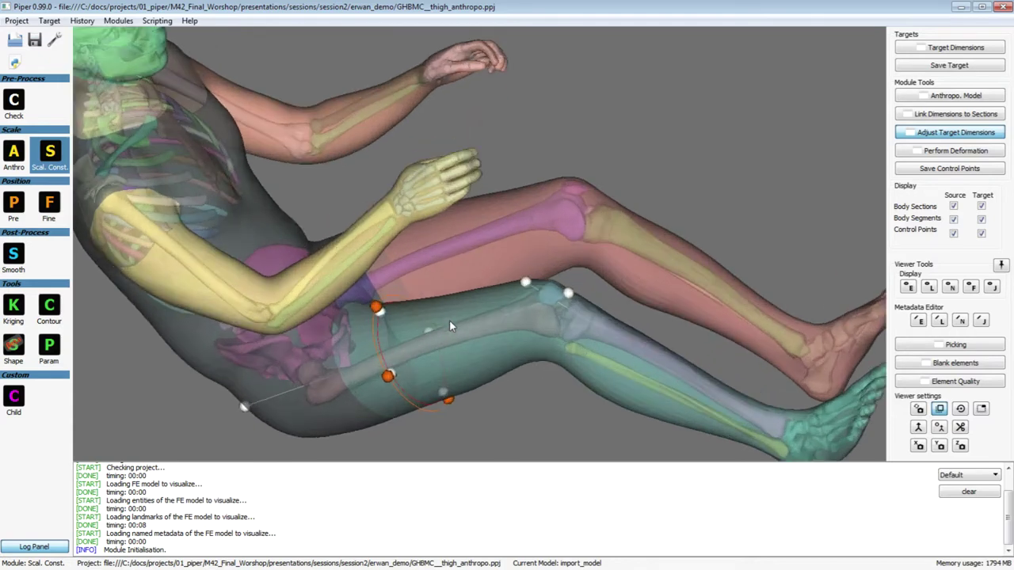
{"action": "middle_click_drag", "start_coordinate": [449, 320], "coordinate": [397, 235]}
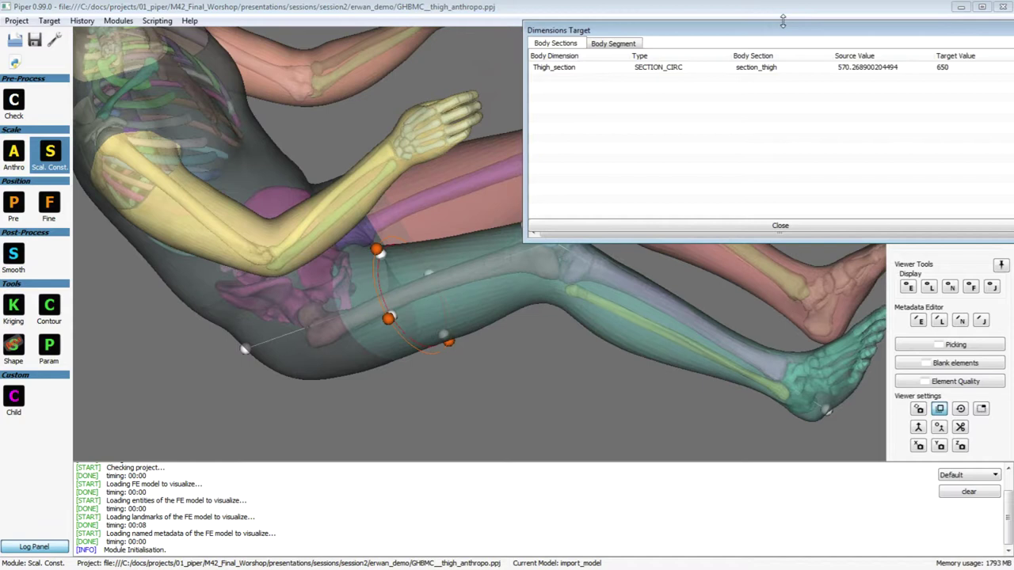
{"action": "key", "text": "alt+Tab"}
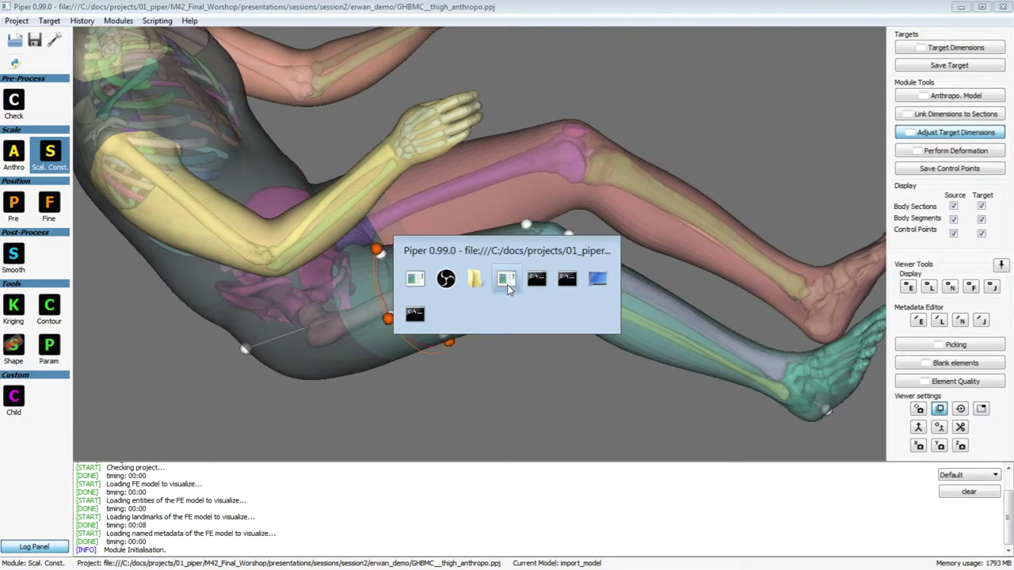
Bring up the ANSUR_ghbmc_full_anthropo window, enlarge the model, and confirm 131 targets
{"action": "left_click", "coordinate": [507, 283]}
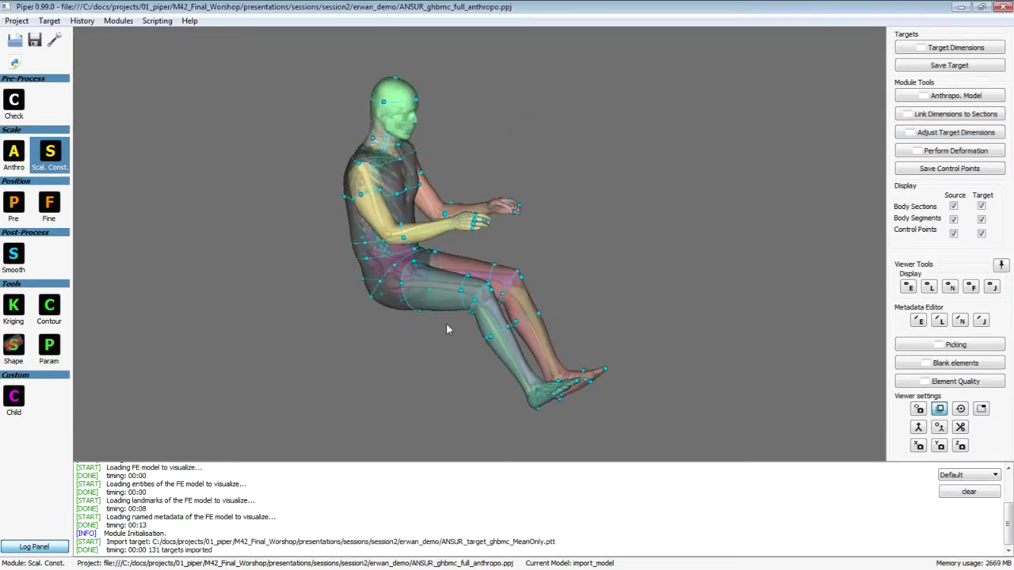
{"action": "left_click_drag", "start_coordinate": [564, 316], "coordinate": [602, 283]}
{"action": "scroll", "coordinate": [404, 275], "scroll_direction": "up", "scroll_amount": 3}
{"action": "scroll", "coordinate": [404, 275], "scroll_direction": "up", "scroll_amount": 2}
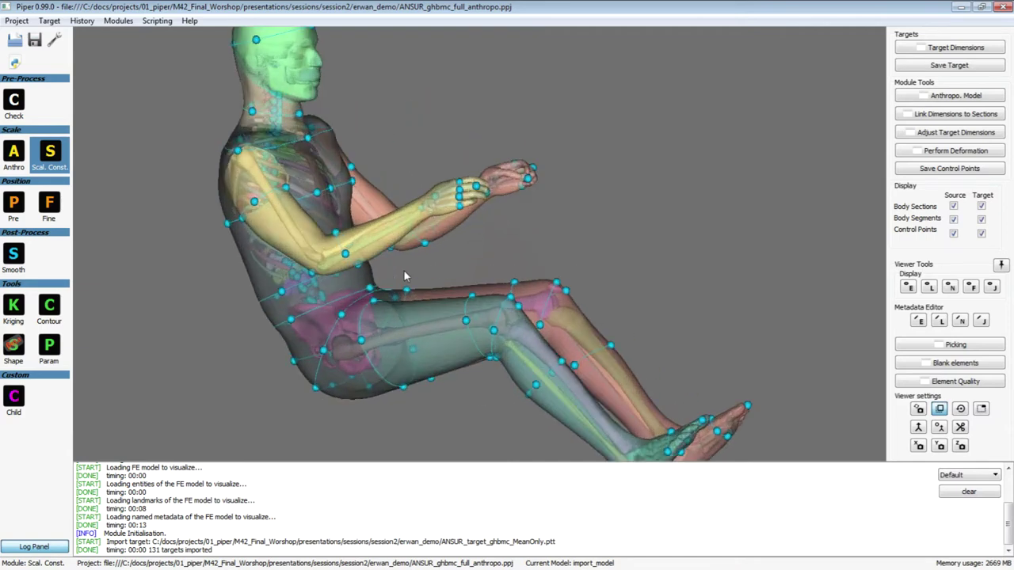
{"action": "middle_click_drag", "start_coordinate": [402, 278], "coordinate": [448, 243]}
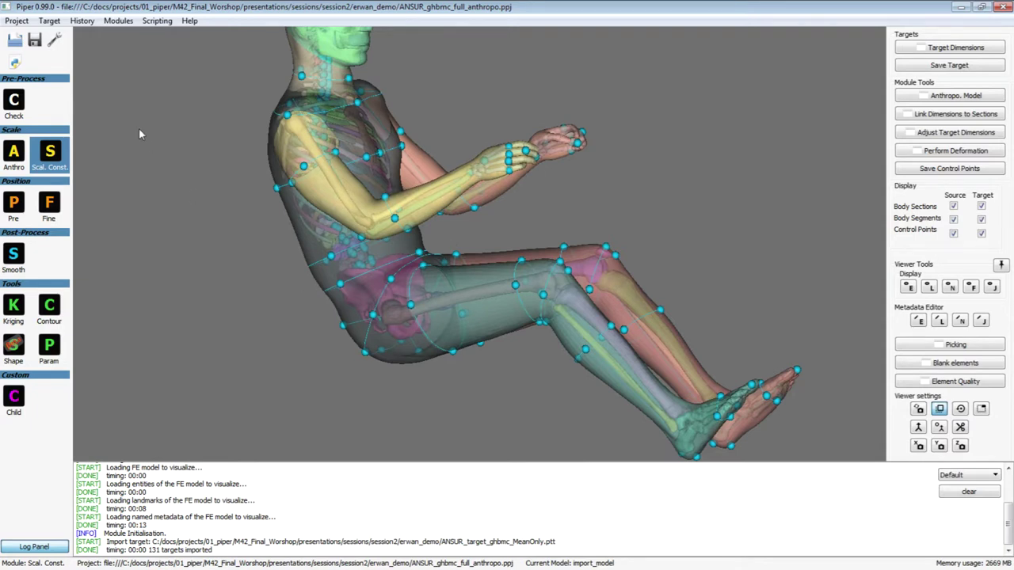
{"action": "left_click", "coordinate": [50, 22]}
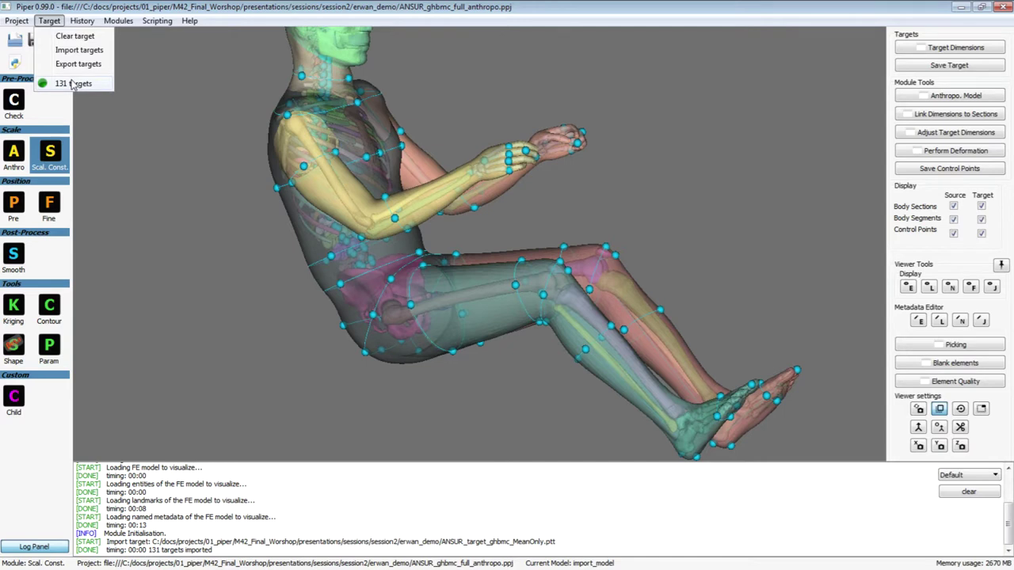
{"action": "left_click", "coordinate": [55, 23]}
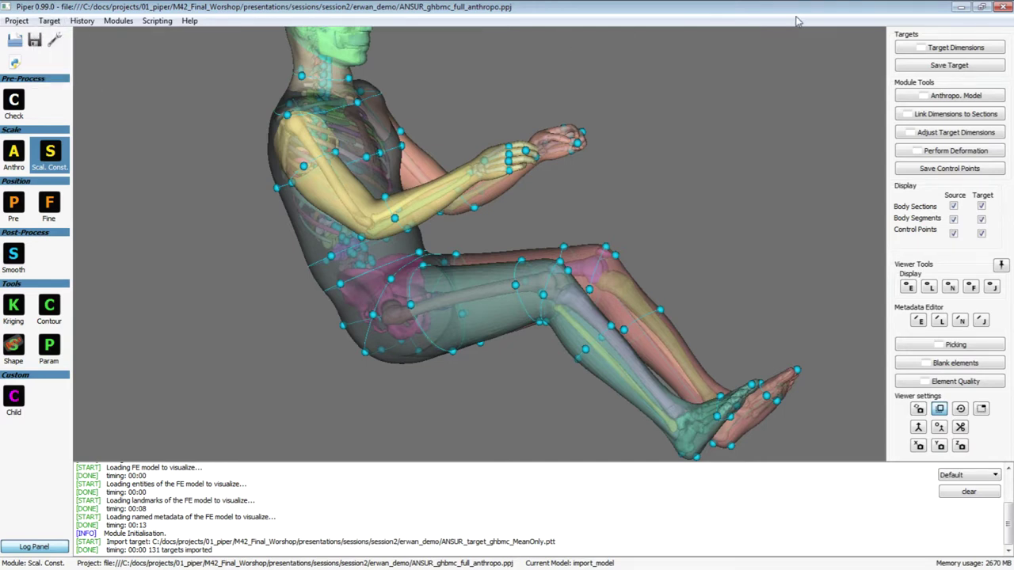
Load the current target set as body dimension targets, then bring up Kriging Deformation
{"action": "left_click", "coordinate": [913, 49]}
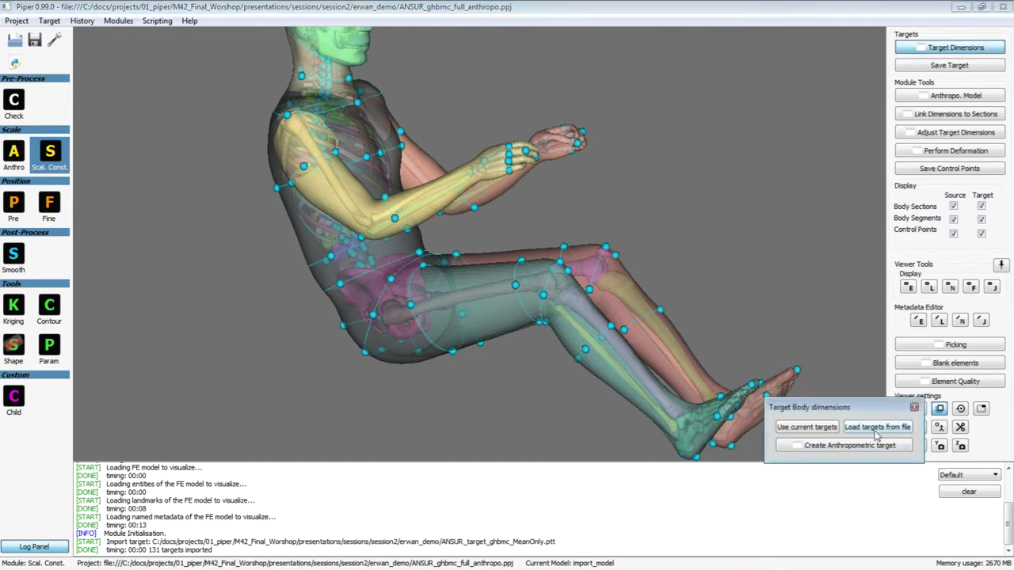
{"action": "left_click", "coordinate": [819, 430]}
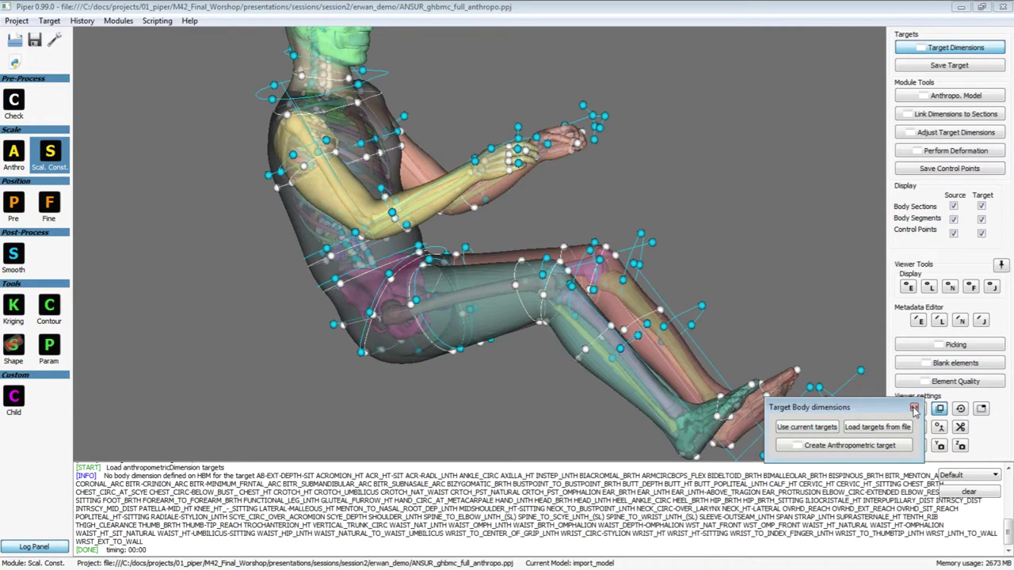
{"action": "left_click_drag", "start_coordinate": [875, 407], "coordinate": [805, 32]}
{"action": "left_click", "coordinate": [957, 152]}
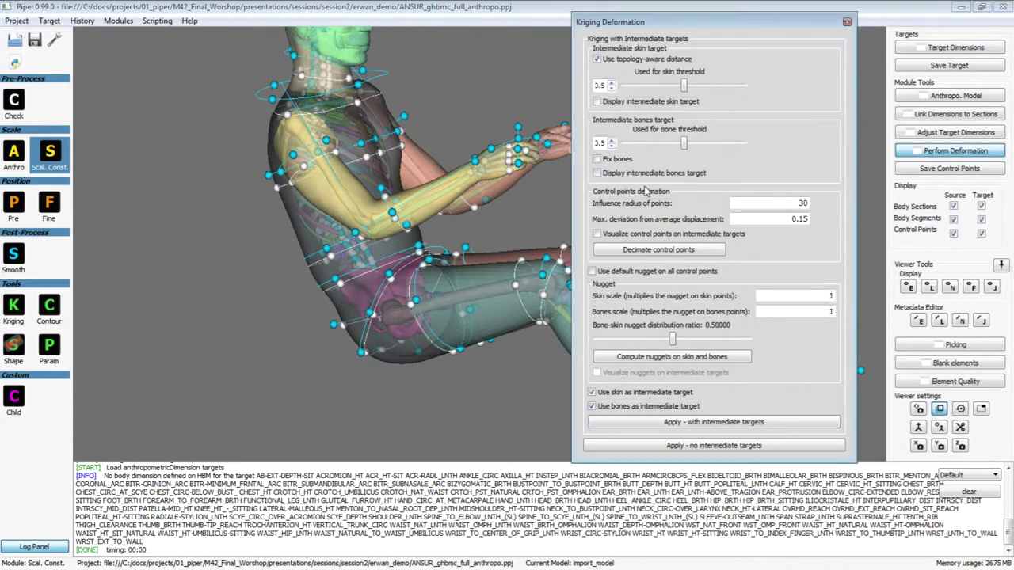
Without topology-aware distance, preview the red intermediate skin and bone targets, then hide both
{"action": "left_click", "coordinate": [619, 61]}
{"action": "left_click", "coordinate": [617, 104]}
{"action": "left_click_drag", "start_coordinate": [280, 356], "coordinate": [213, 337]}
{"action": "left_click", "coordinate": [643, 174]}
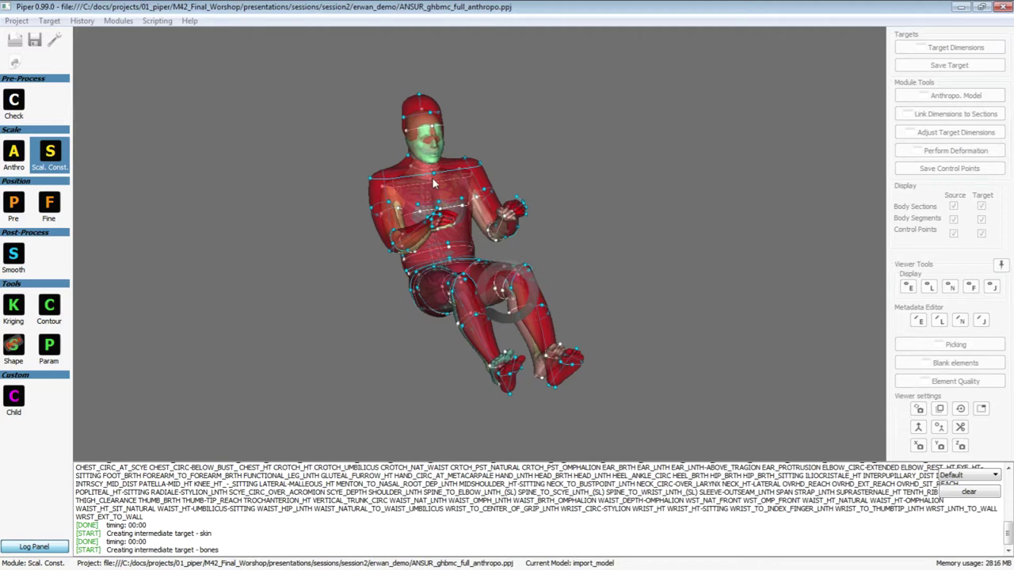
{"action": "left_click", "coordinate": [629, 174]}
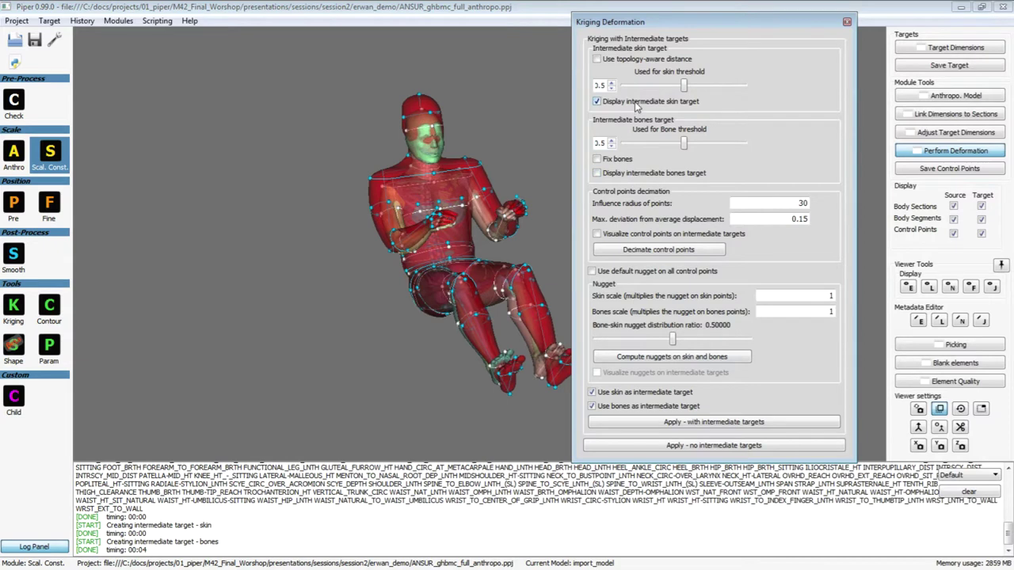
{"action": "left_click", "coordinate": [636, 103]}
Raise the ARM_CIRC-AXILLARY target from 357.691 to 400 in the Dimensions Target table
{"action": "left_click", "coordinate": [924, 140]}
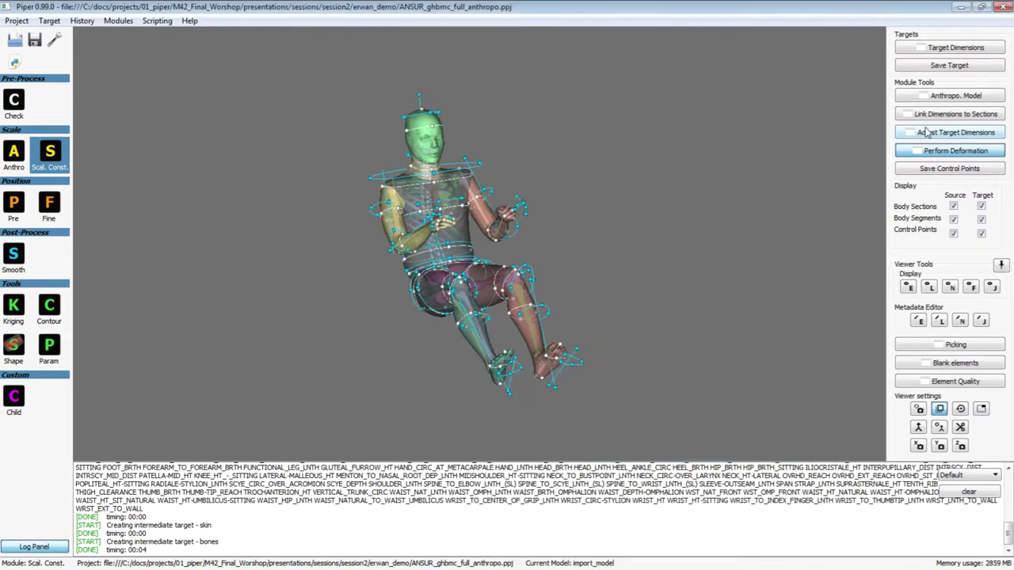
{"action": "left_click", "coordinate": [944, 133]}
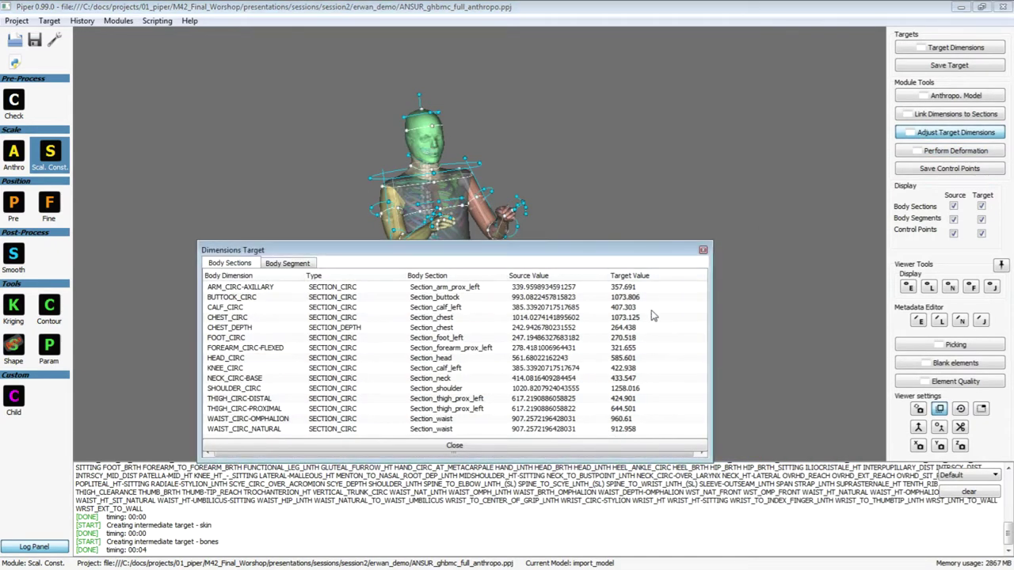
{"action": "left_click", "coordinate": [637, 290]}
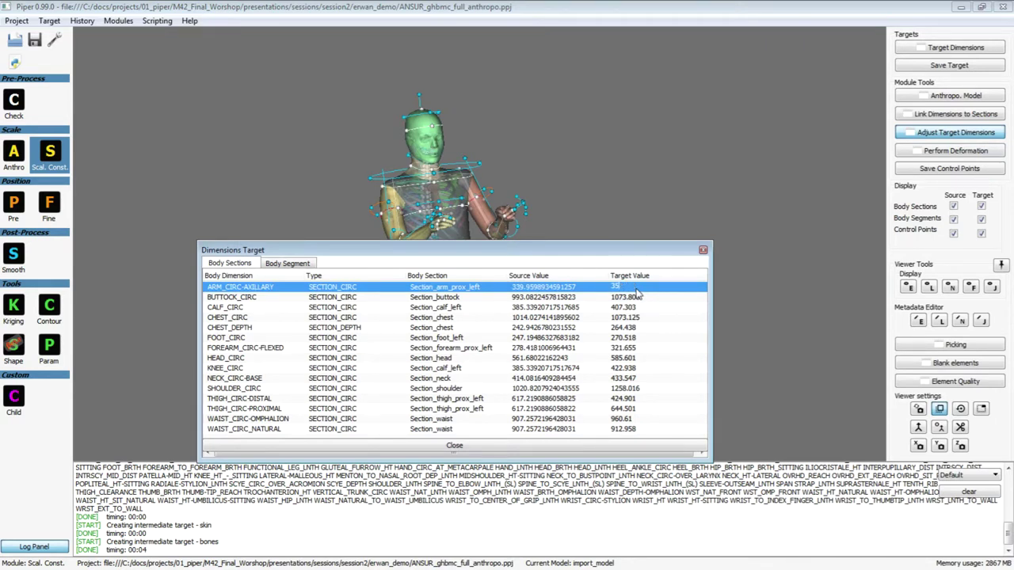
{"action": "key", "text": "Return"}
{"action": "key", "text": "Escape"}
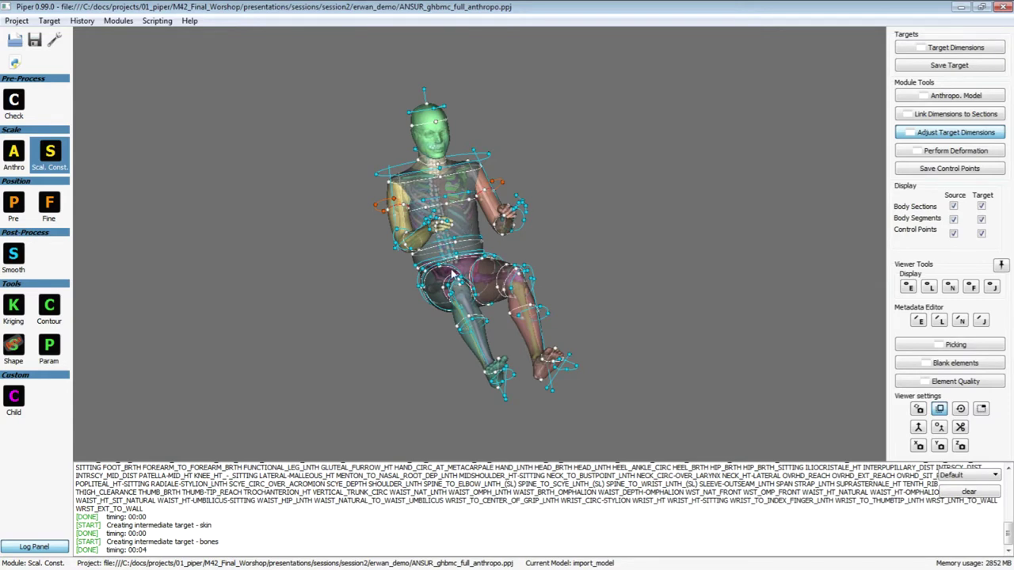
Display the regenerated intermediate skin target in red and inspect it from the front
{"action": "left_click", "coordinate": [940, 149]}
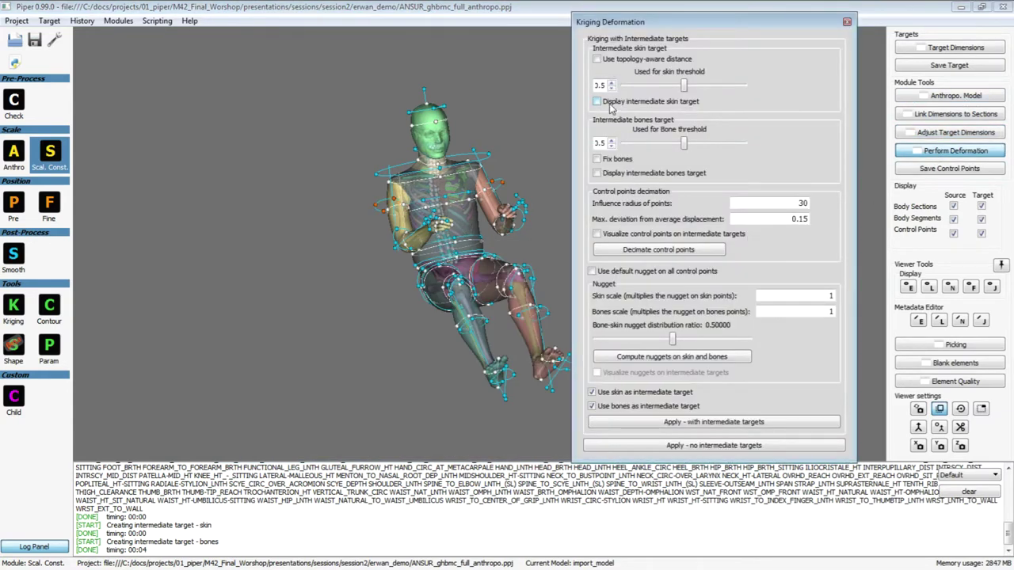
{"action": "left_click", "coordinate": [610, 108]}
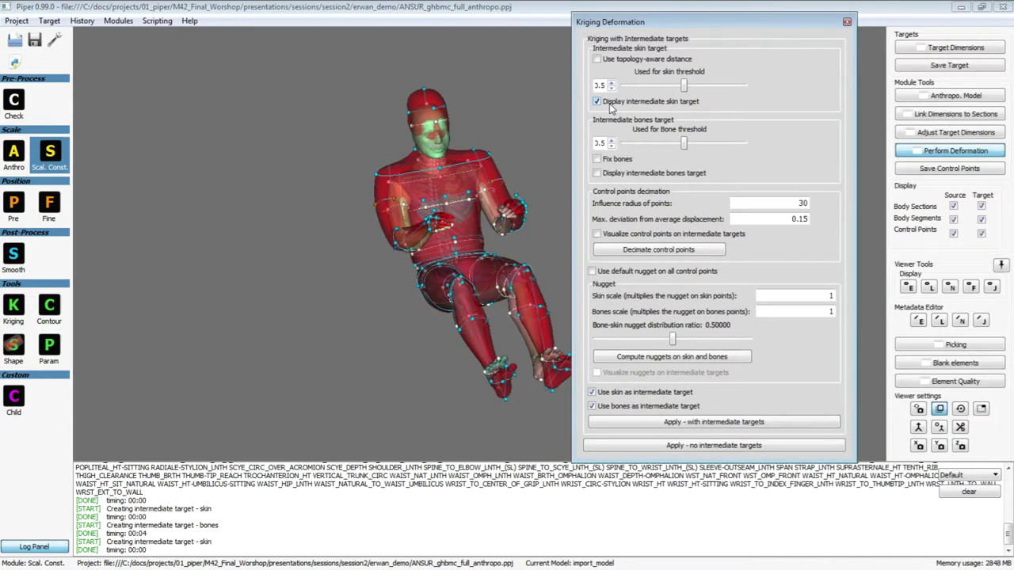
{"action": "key", "text": "Escape"}
{"action": "left_click_drag", "start_coordinate": [351, 260], "coordinate": [293, 246]}
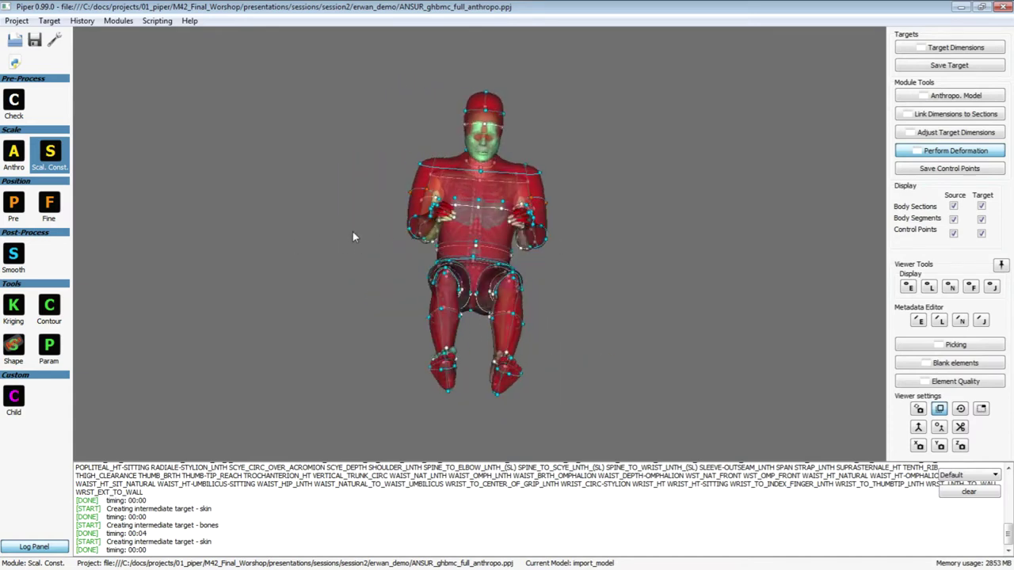